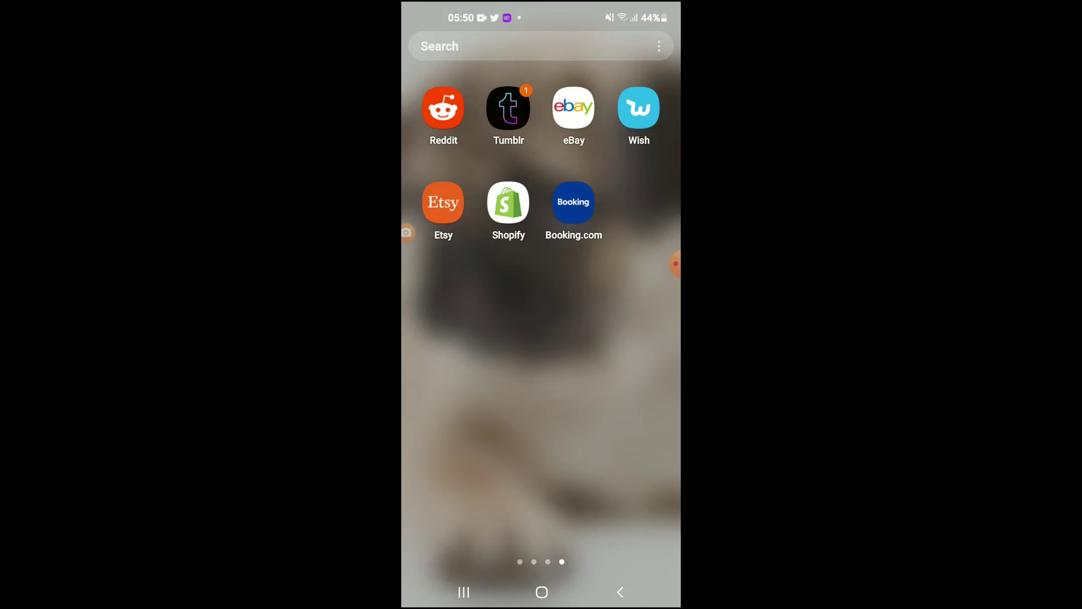
- Launch Reddit and open the account drawer from the profile avatar
click(443, 108)
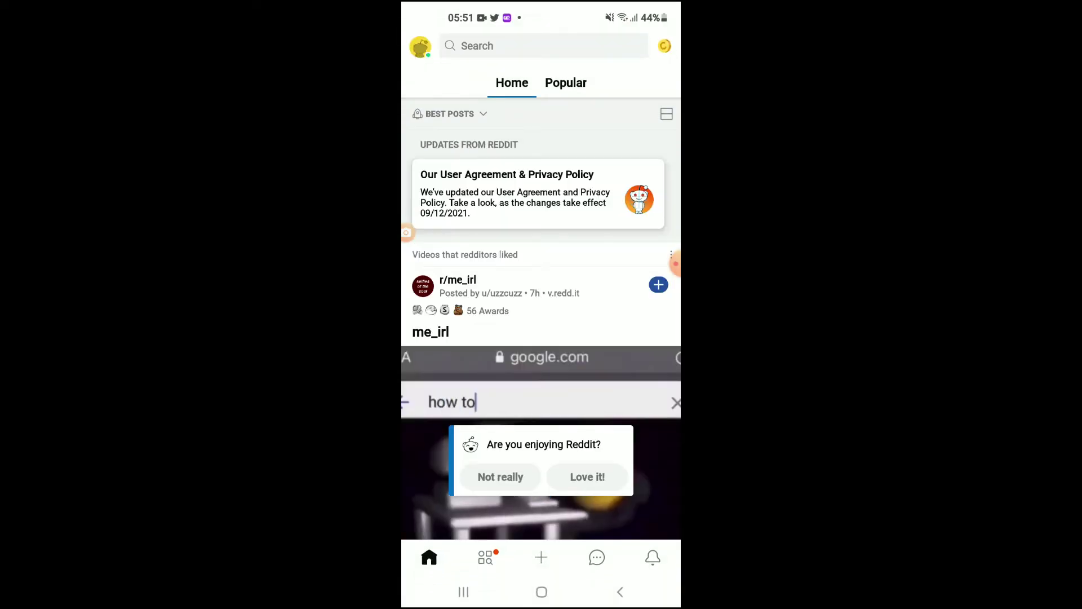
click(420, 46)
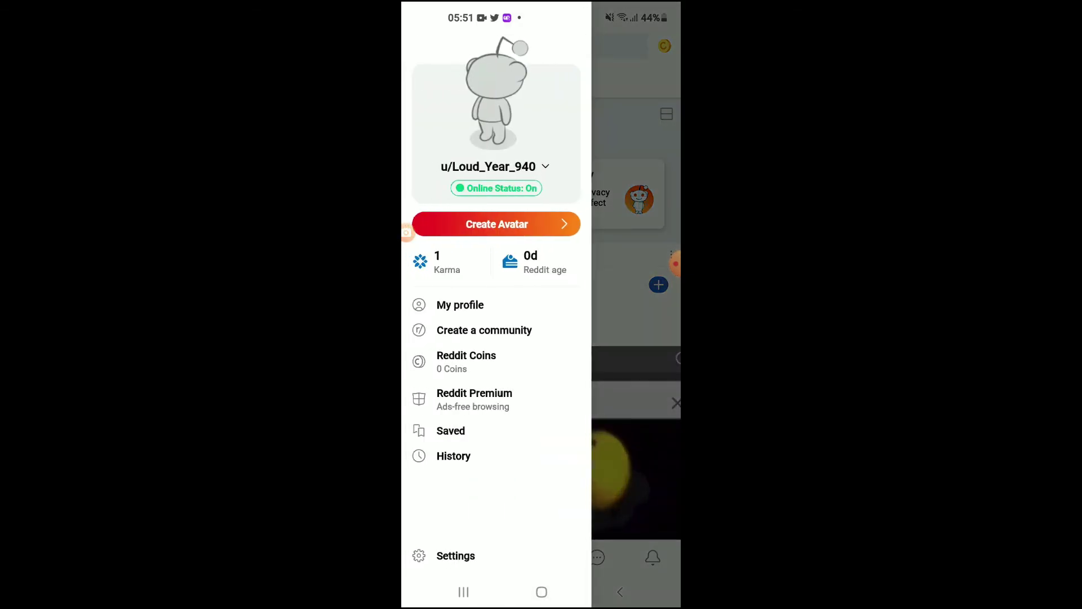
- Go to Settings from the account drawer, down to the dark mode options
click(456, 555)
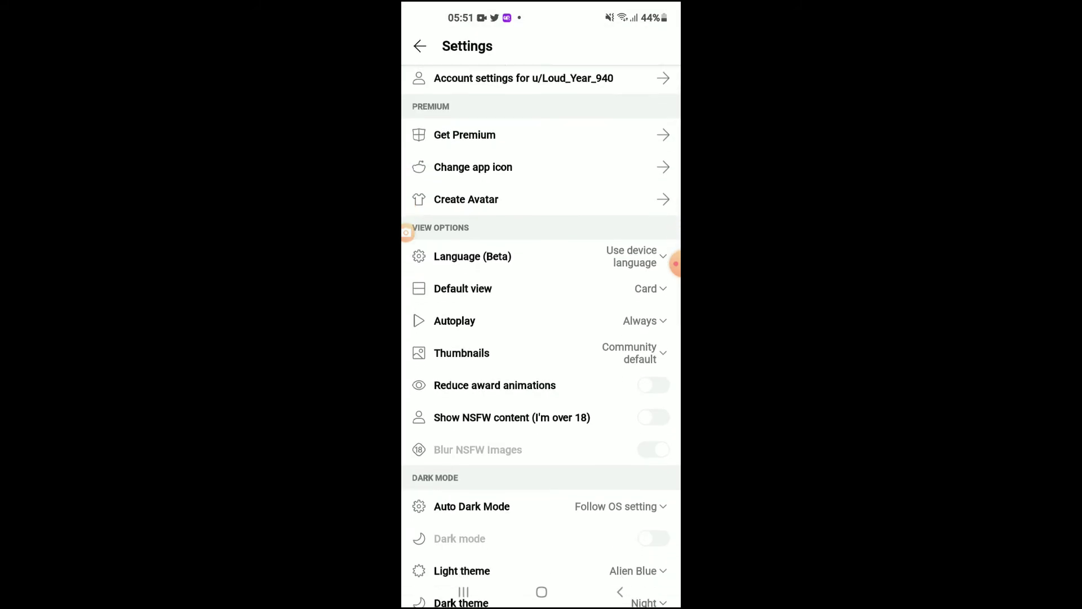
scroll(541, 339, down, 5)
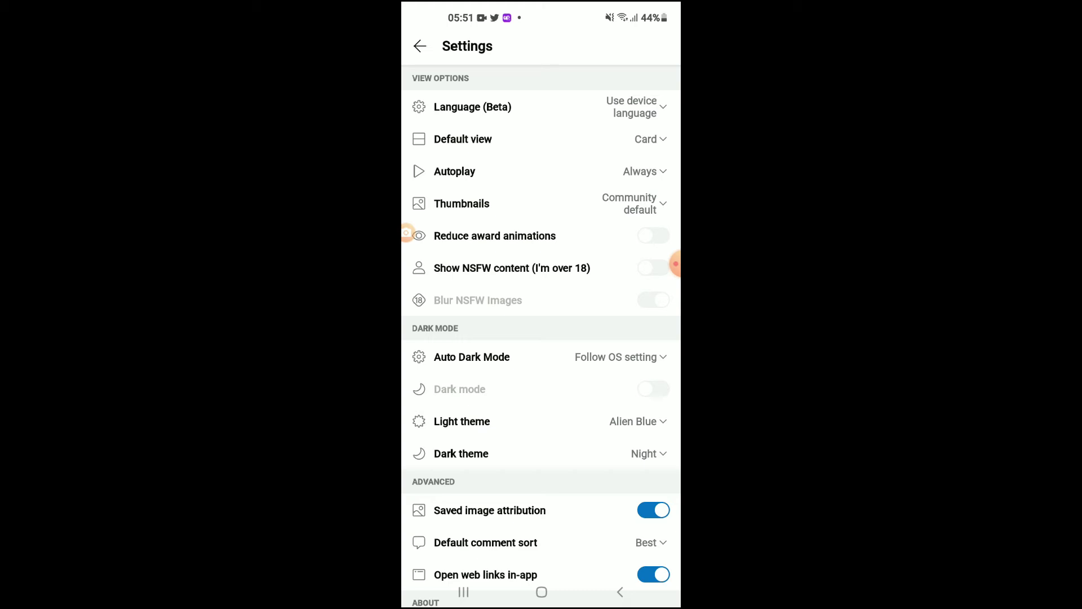
- Choose Off for Auto Dark Mode
click(575, 356)
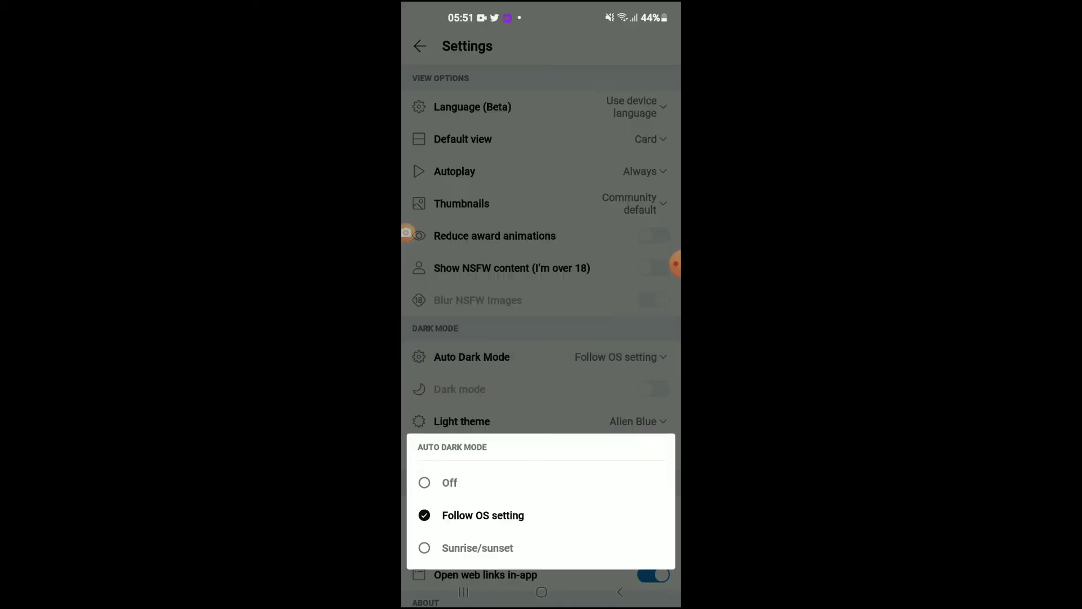
click(450, 483)
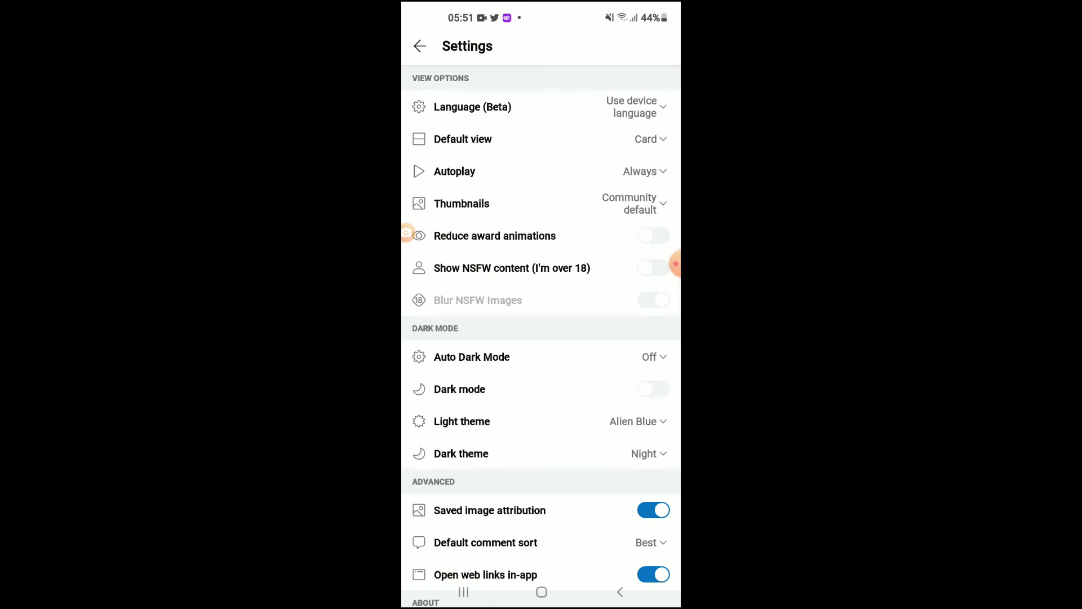
- Toggle the Dark mode switch on, off, and on again to leave the dark theme active
click(653, 389)
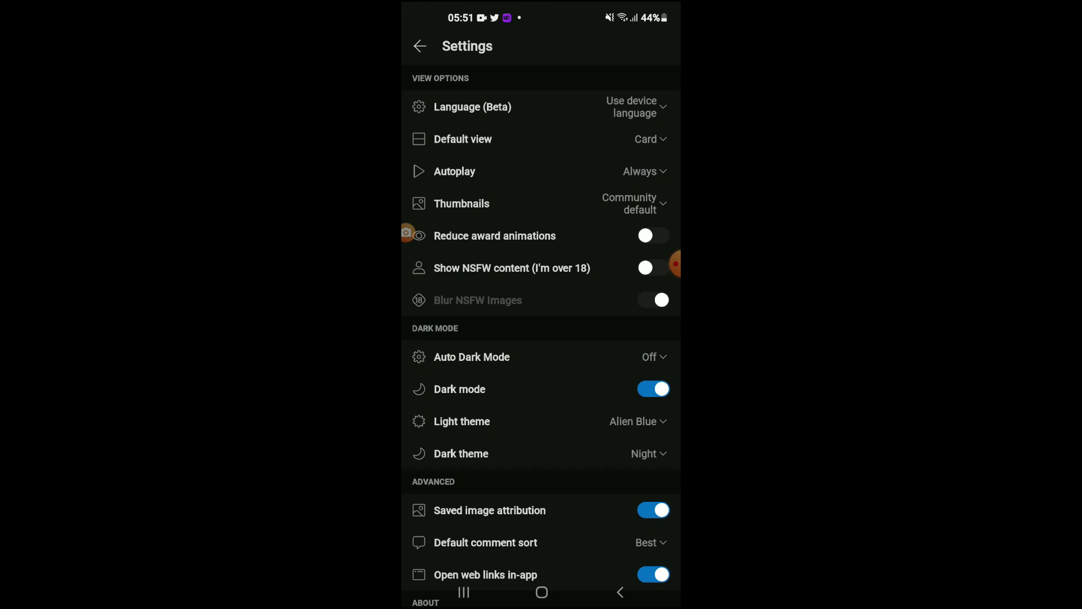
click(653, 388)
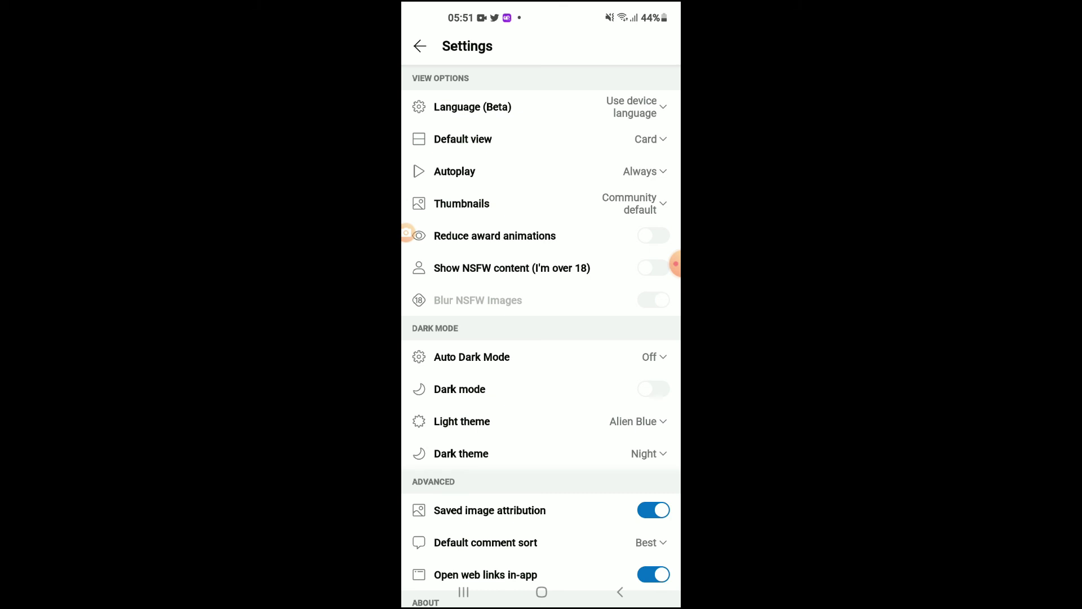
click(653, 389)
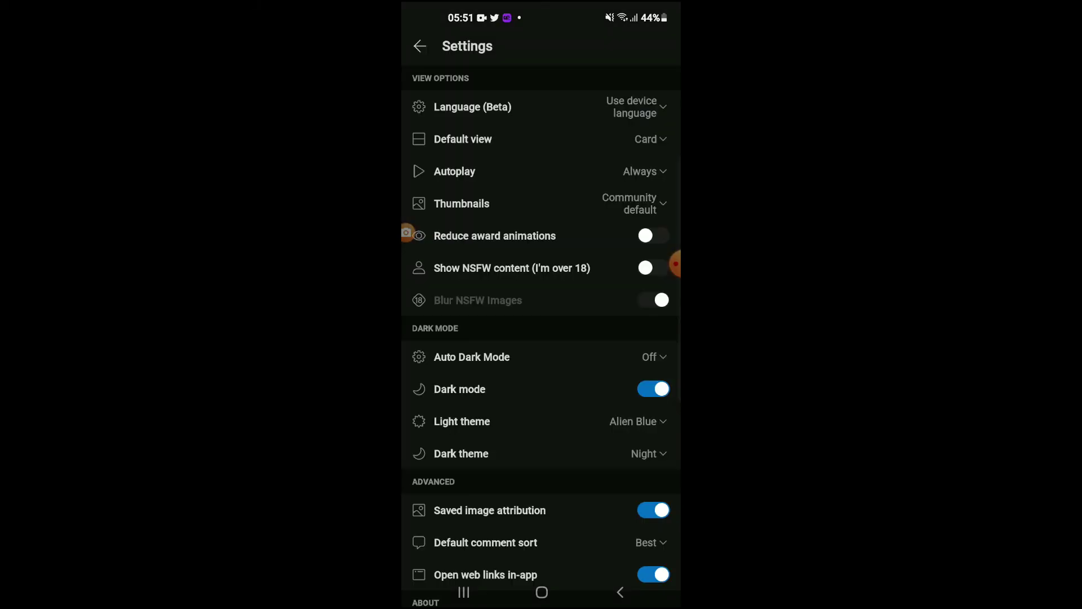